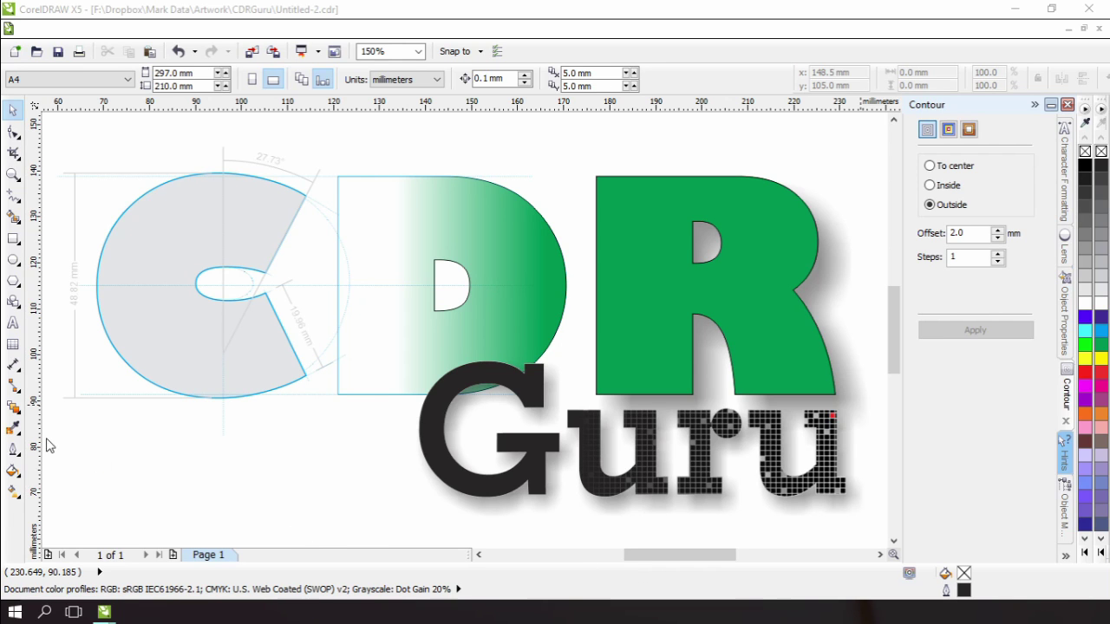
Copy the File menu from the menu bar onto the canvas as a new floating toolbar.
click(41, 35)
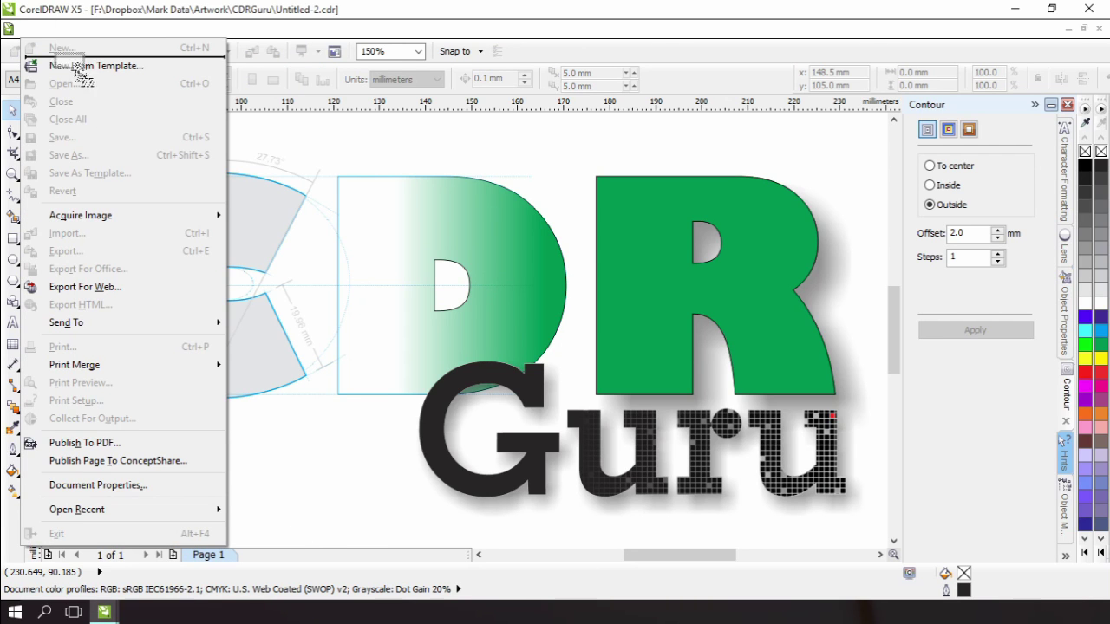
drag(229, 196, 268, 520)
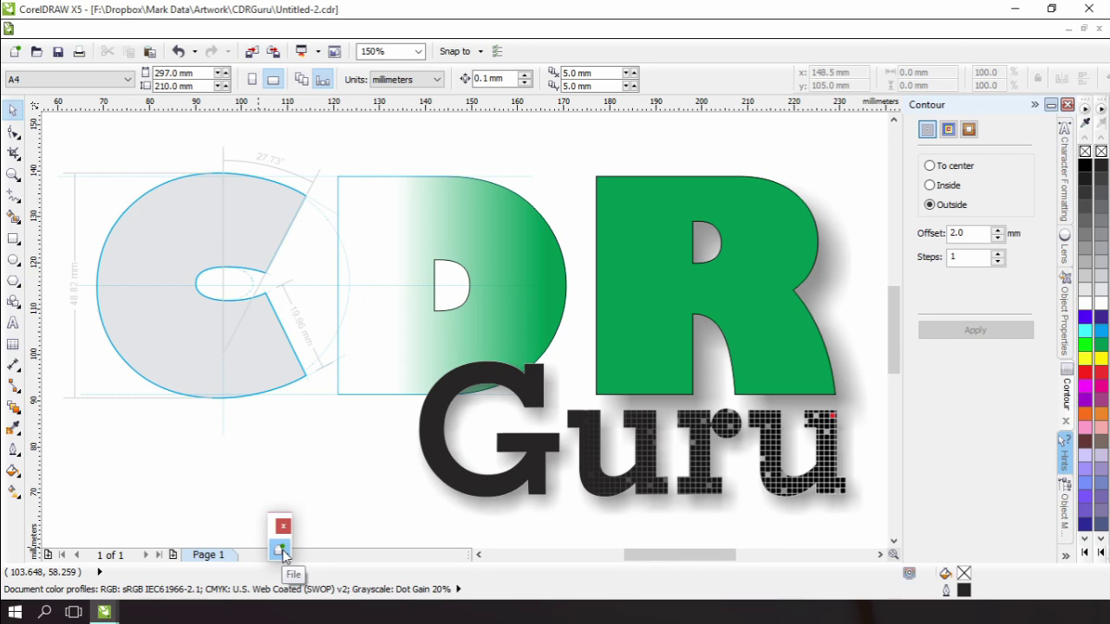
In the command bar customization options, set New ToolBar 1's default button appearance to Caption Only.
click(498, 54)
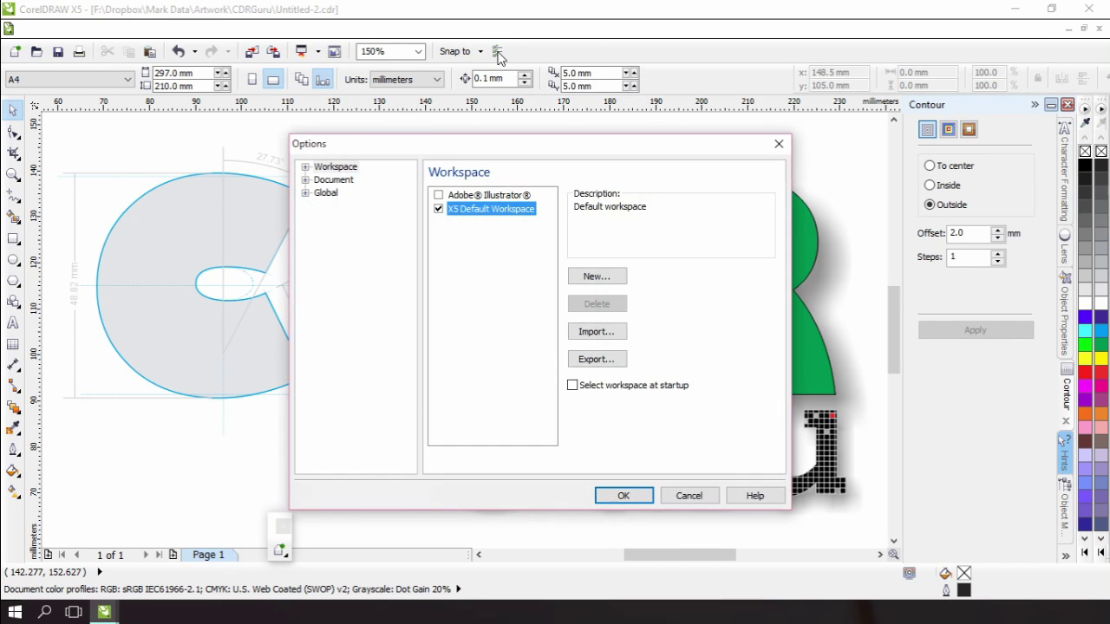
click(306, 167)
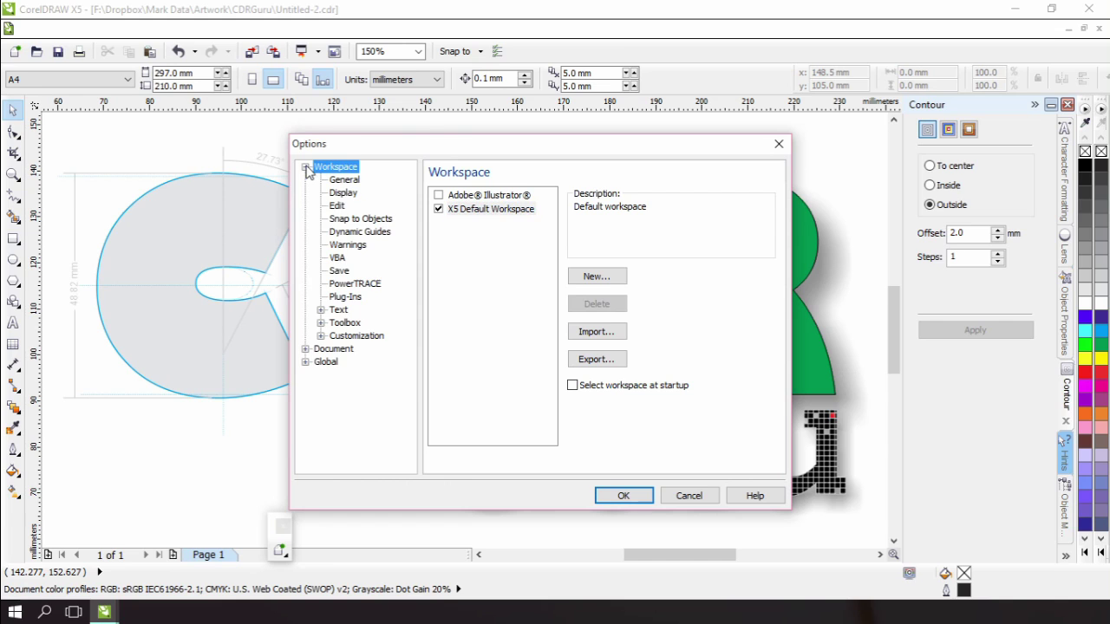
click(321, 336)
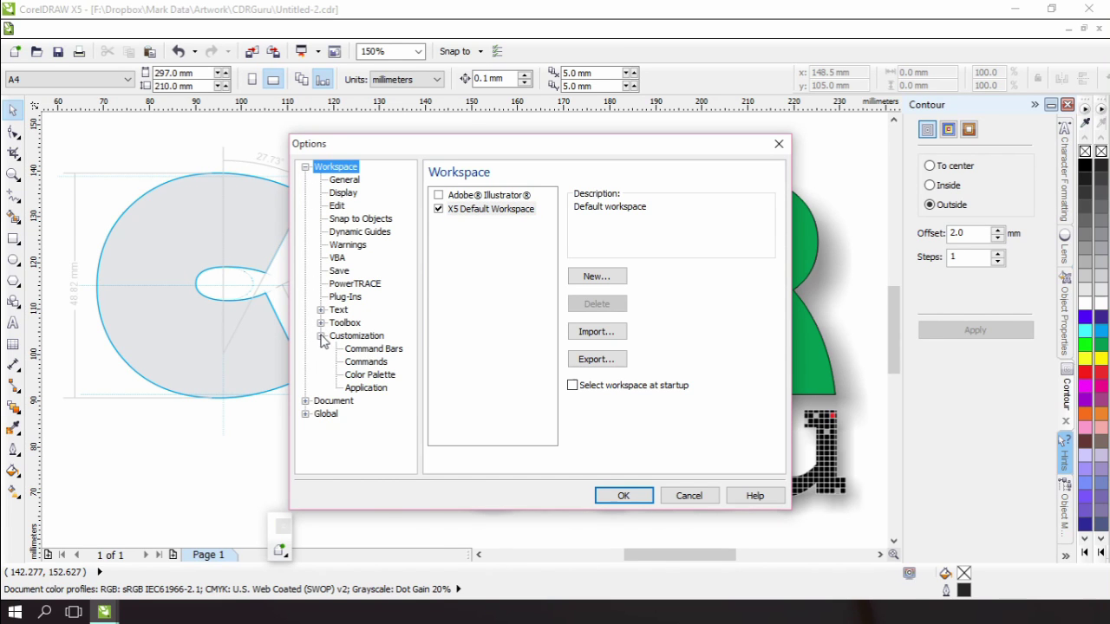
click(374, 350)
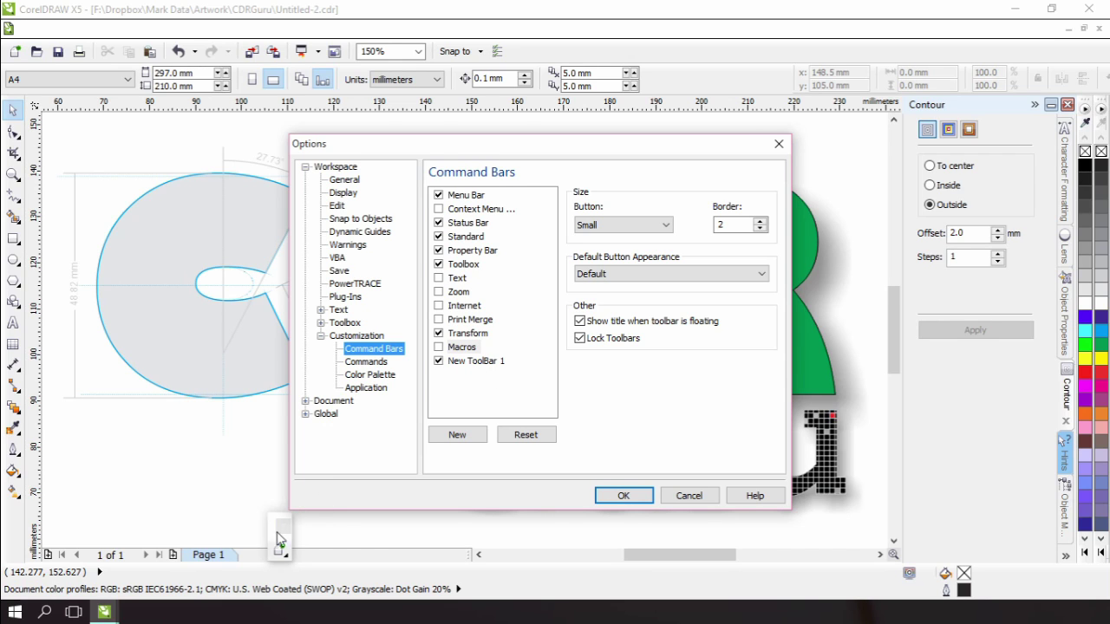
click(464, 365)
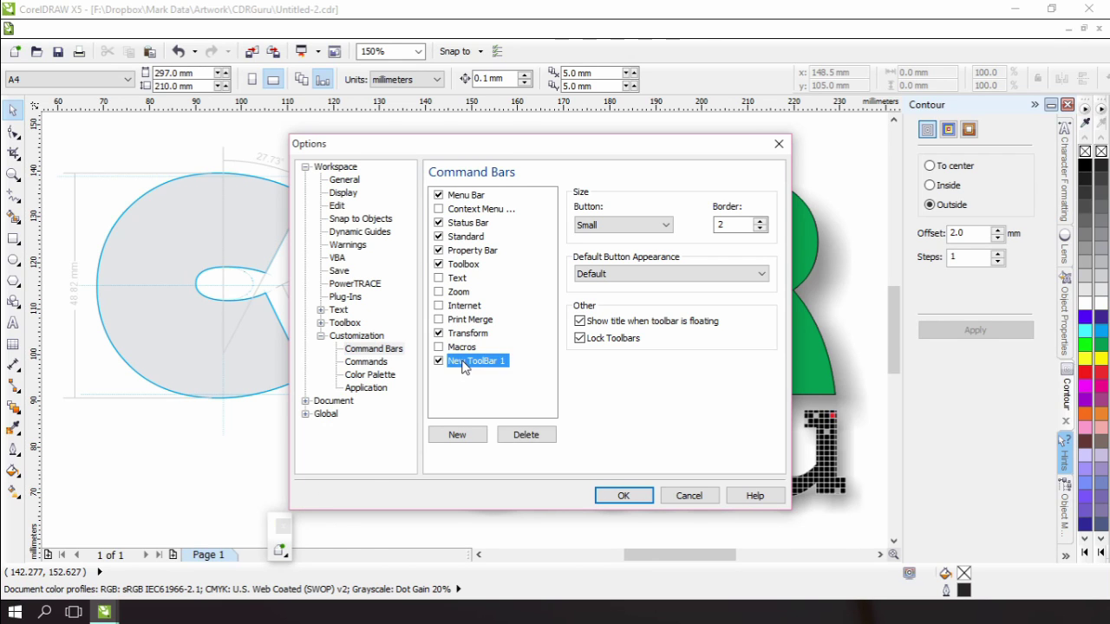
click(665, 274)
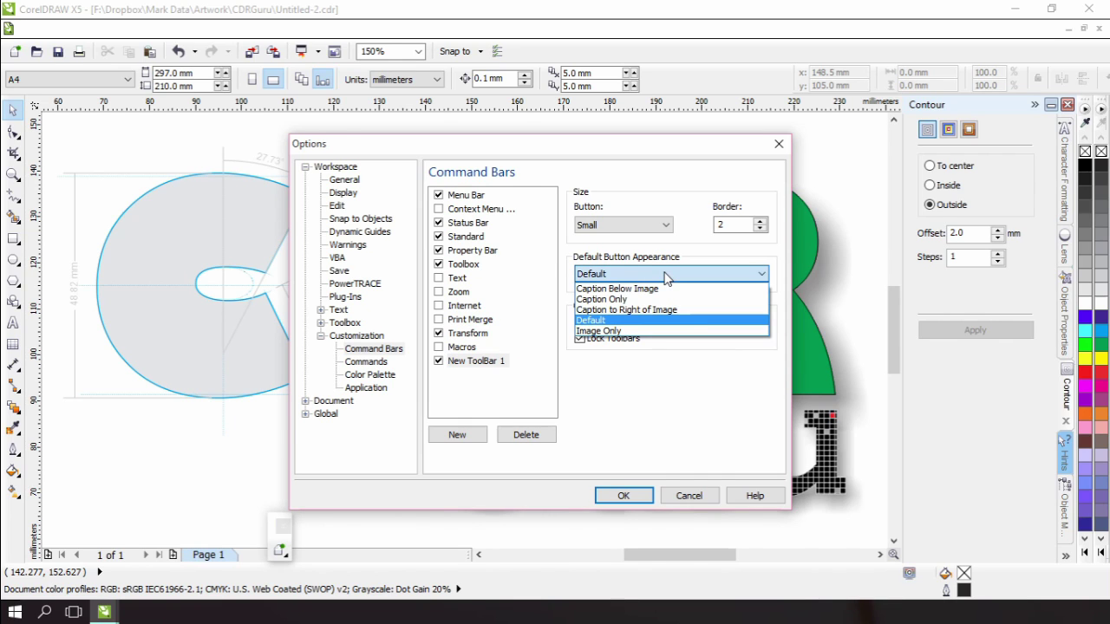
click(619, 300)
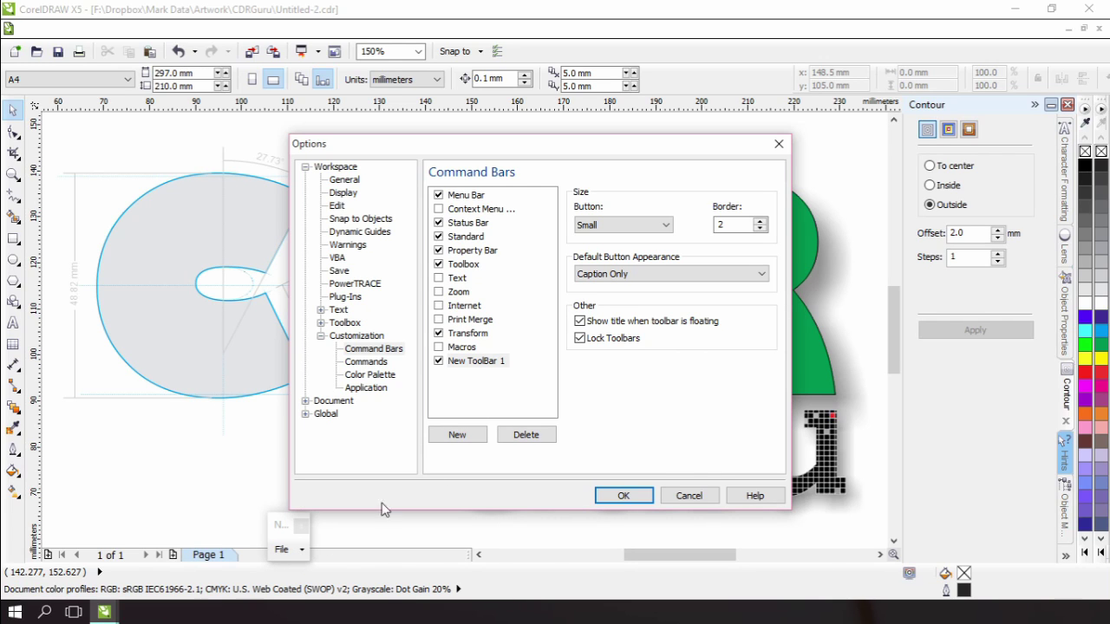
Rename New ToolBar 1 as "Menu Bar Redux" and accept the options.
click(491, 363)
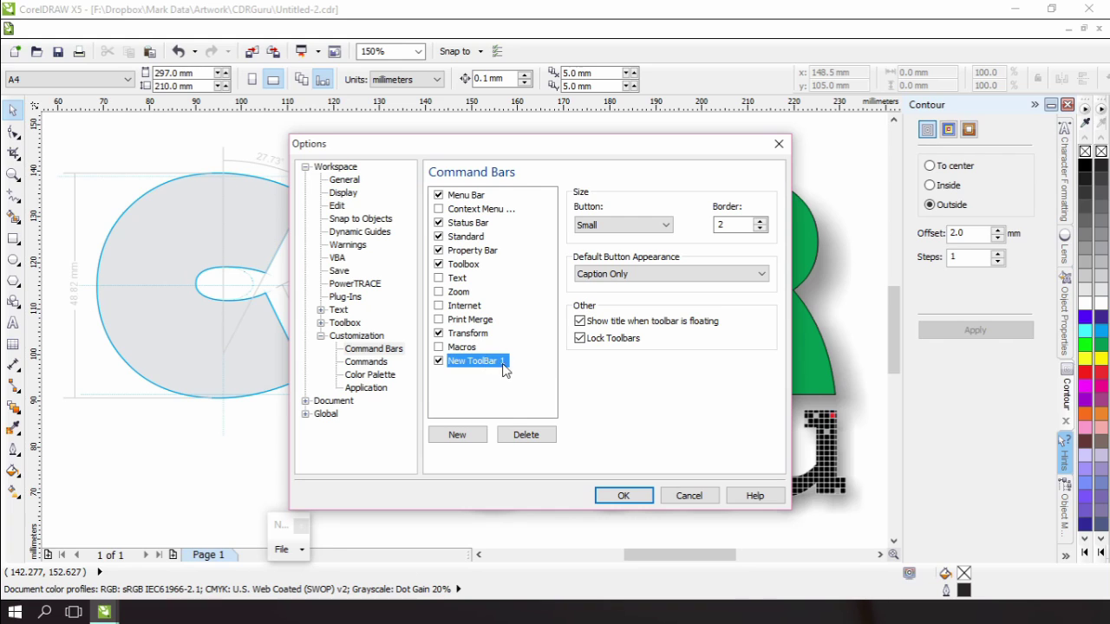
click(486, 361)
text(Menu Bar)
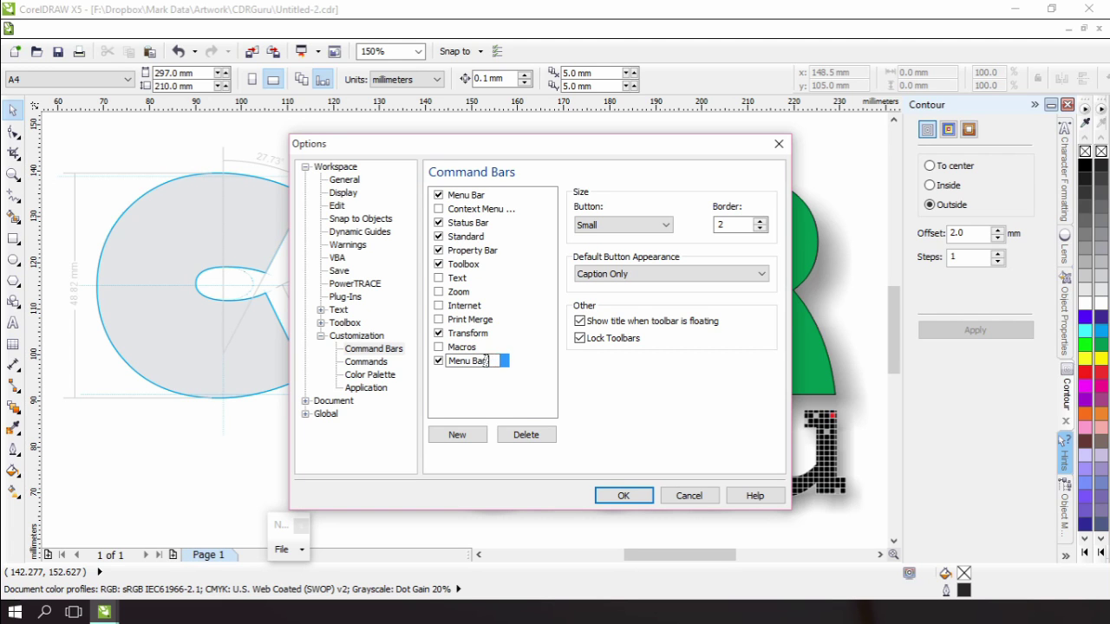
text( Redux)
click(623, 495)
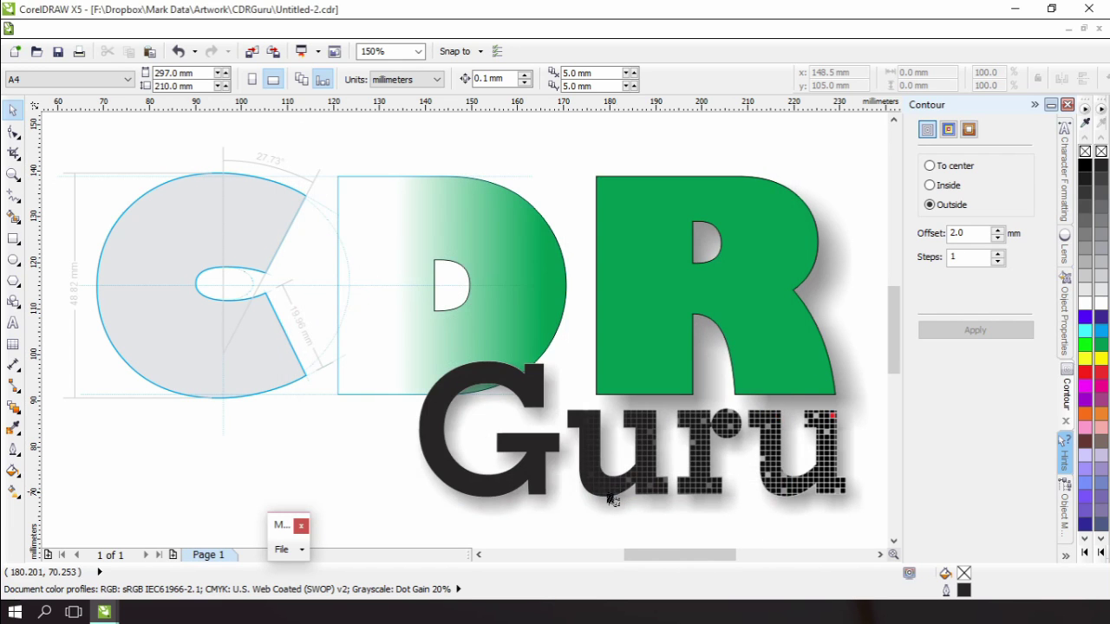
Copy the remaining menus, Edit through Help, into the Menu Bar Redux toolbar and place it just below the horizontal ruler.
drag(280, 524, 256, 518)
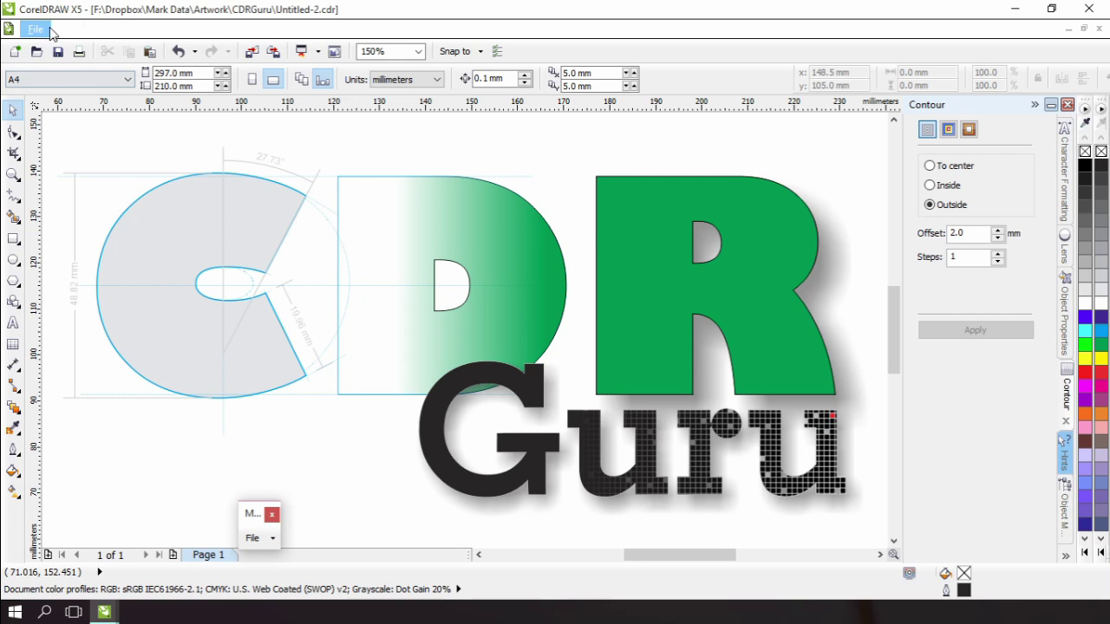
drag(67, 33, 277, 542)
drag(67, 27, 322, 539)
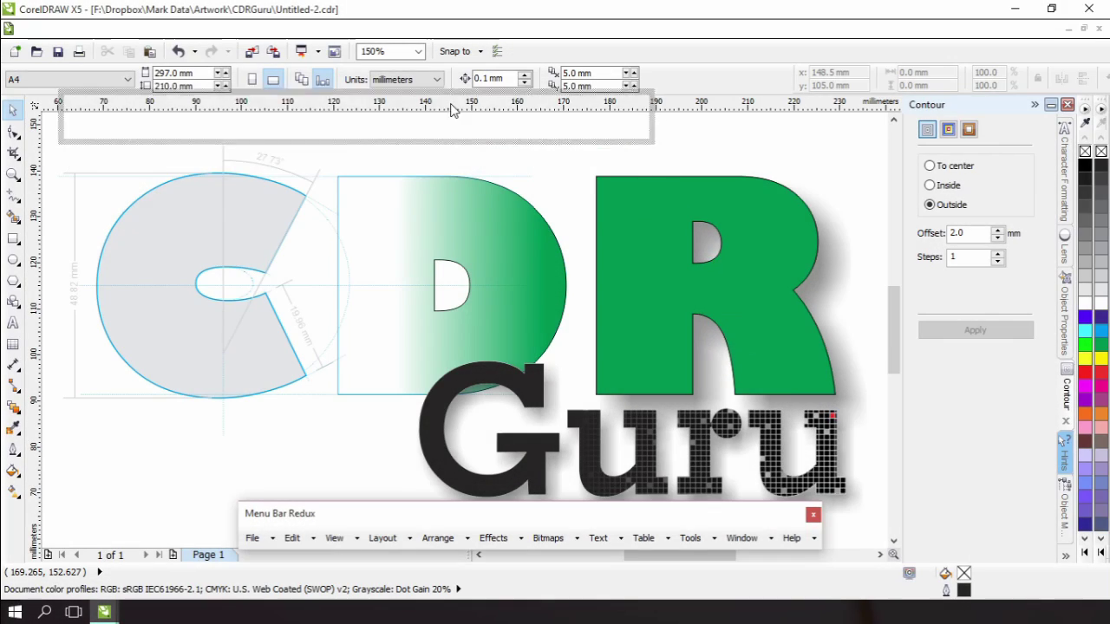
drag(449, 104, 450, 134)
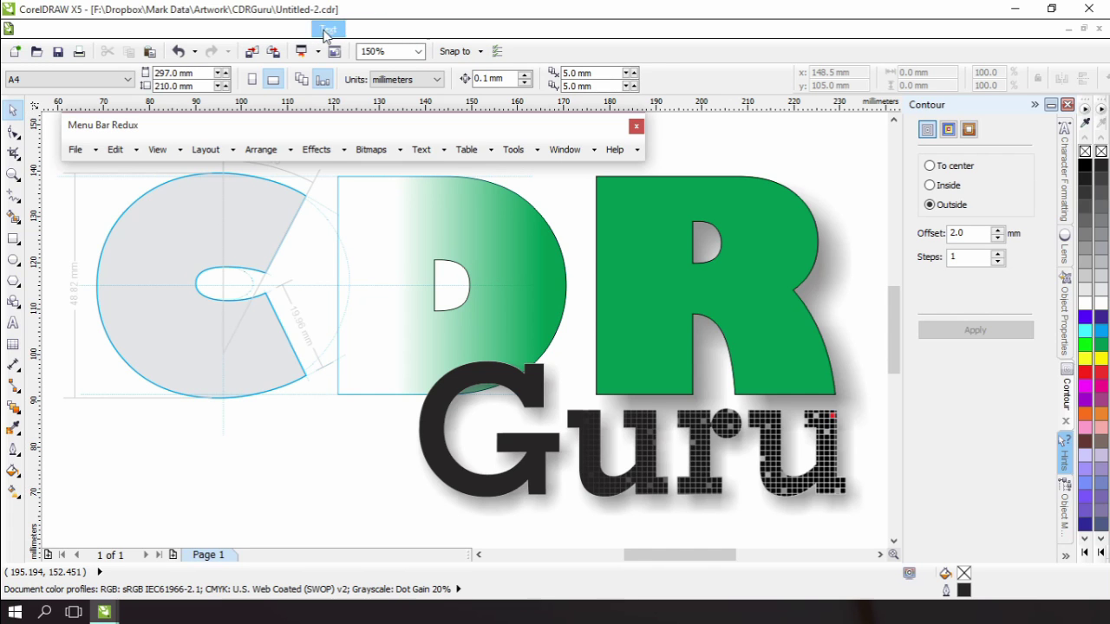
right_click(652, 50)
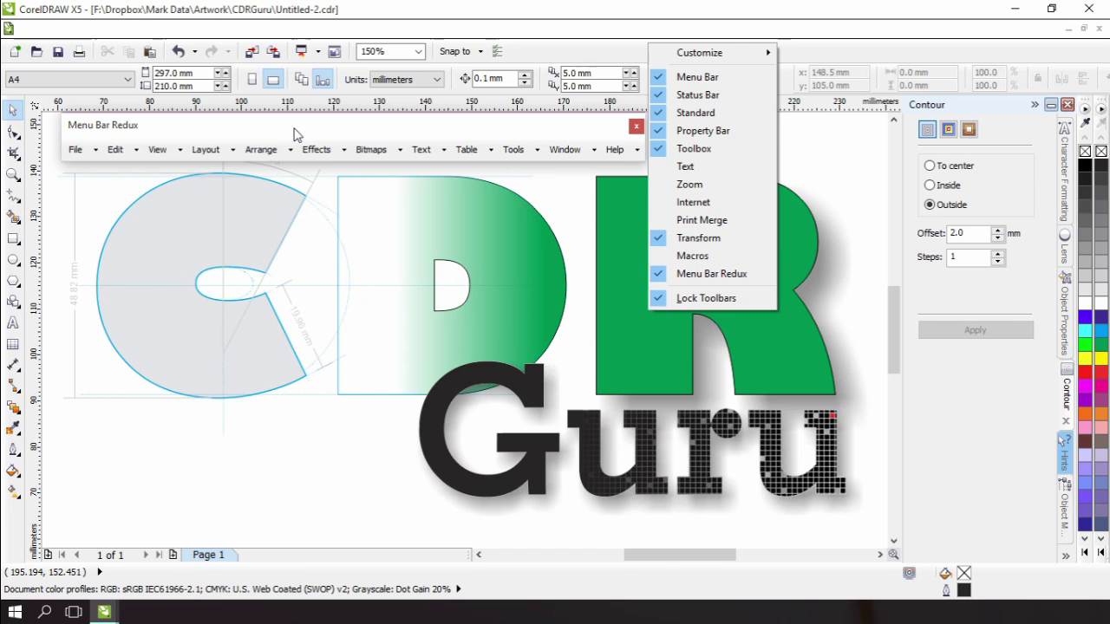
click(543, 186)
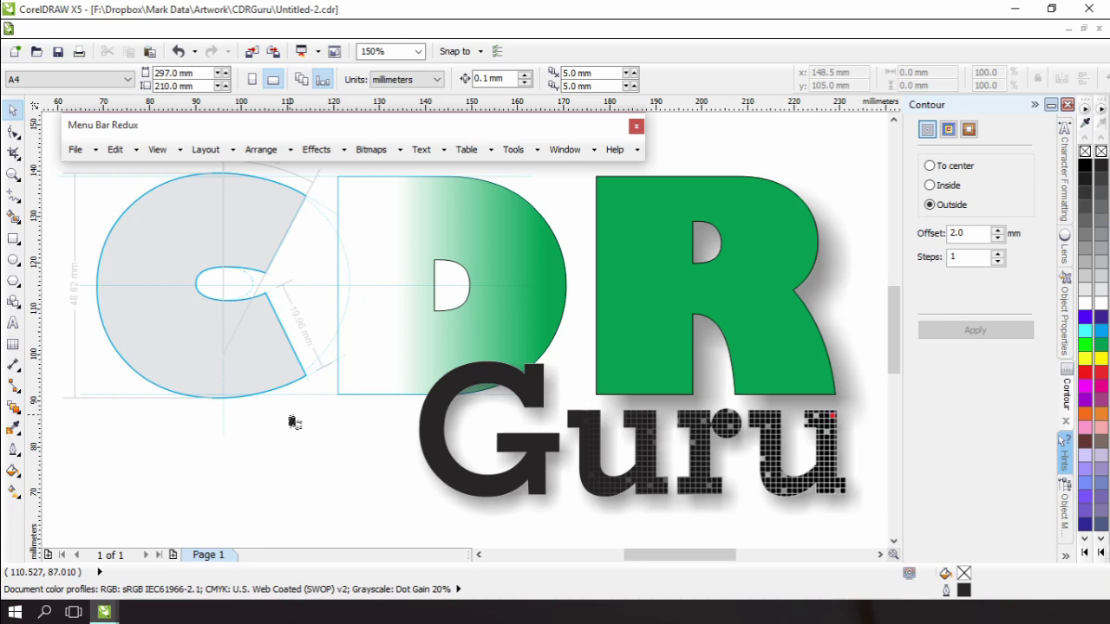
Look through the original File and Arrange menus, open the Align and Distribute dialog, reposition it and close it.
key(alt+f)
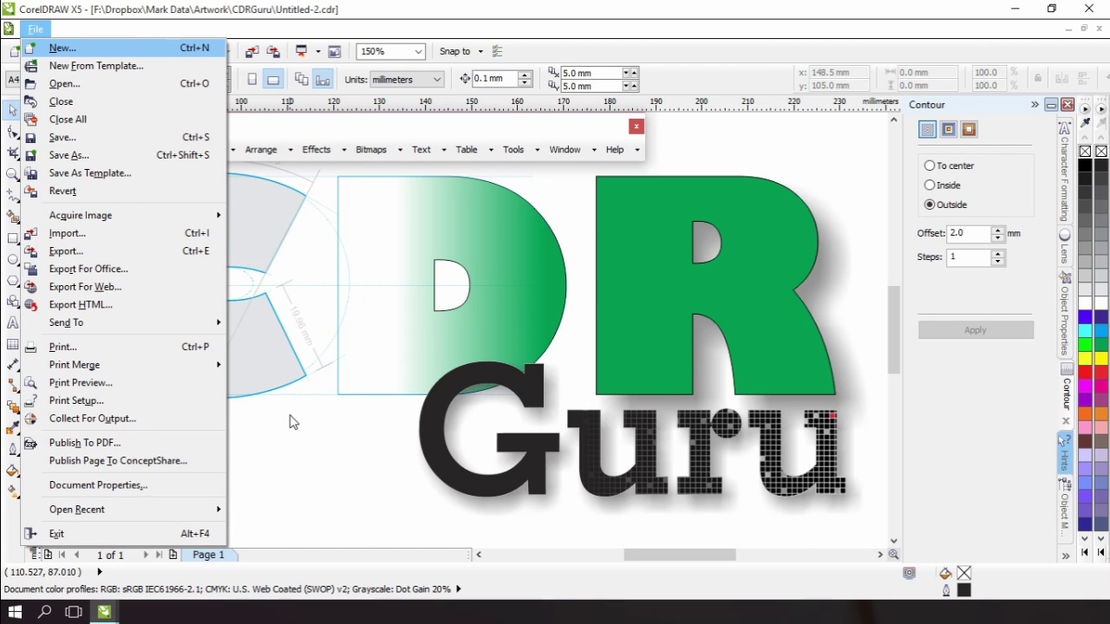
scroll(293, 422, down, 2)
mouse_move(196, 28)
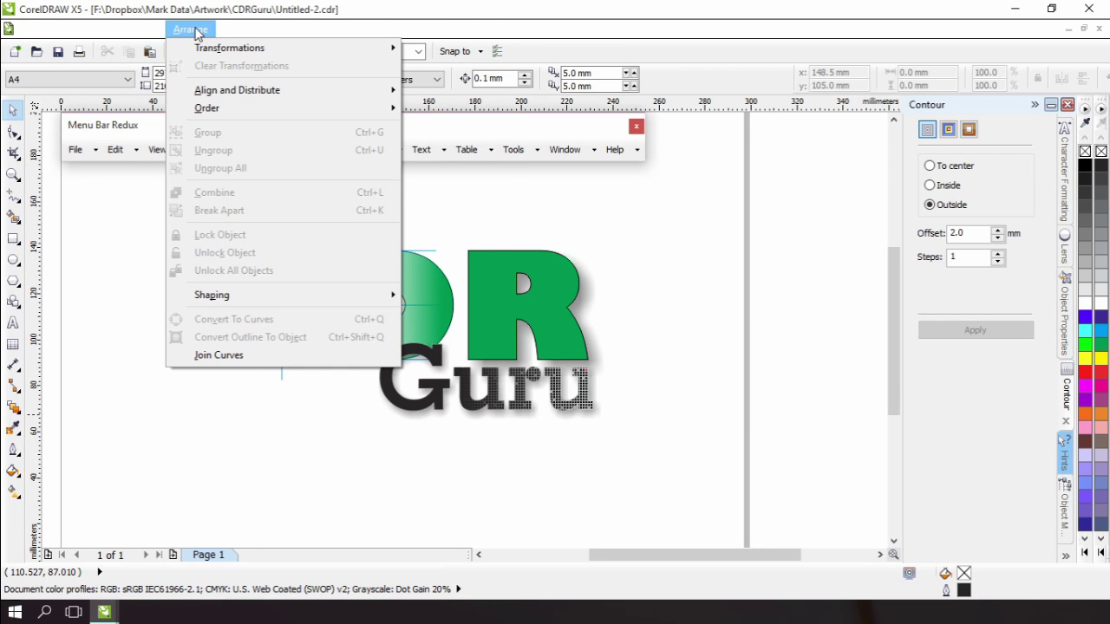
mouse_move(199, 53)
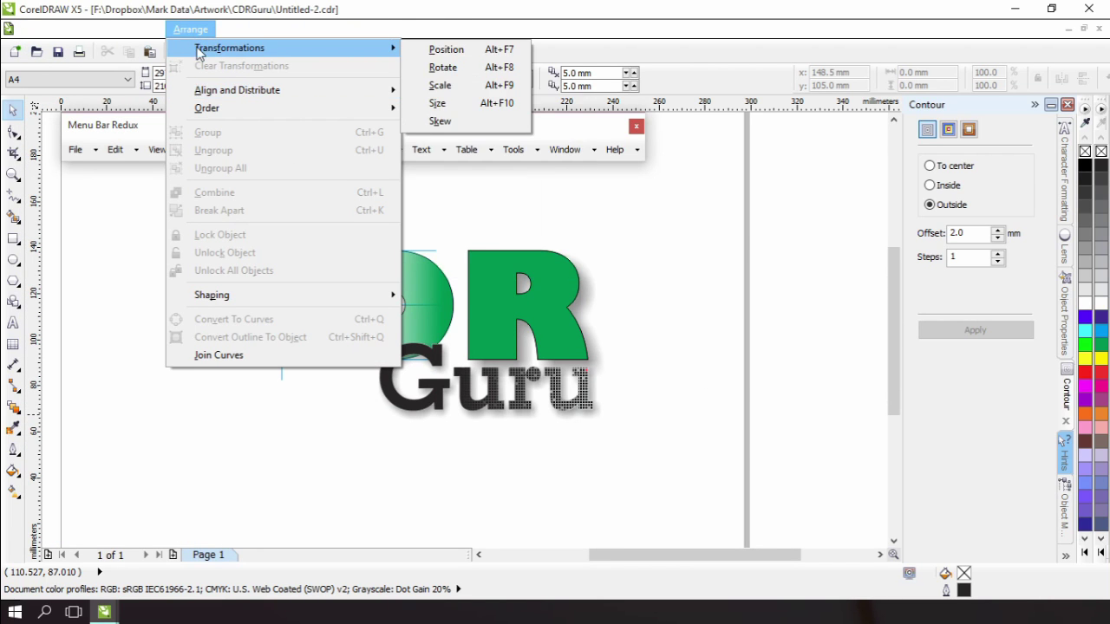
mouse_move(228, 95)
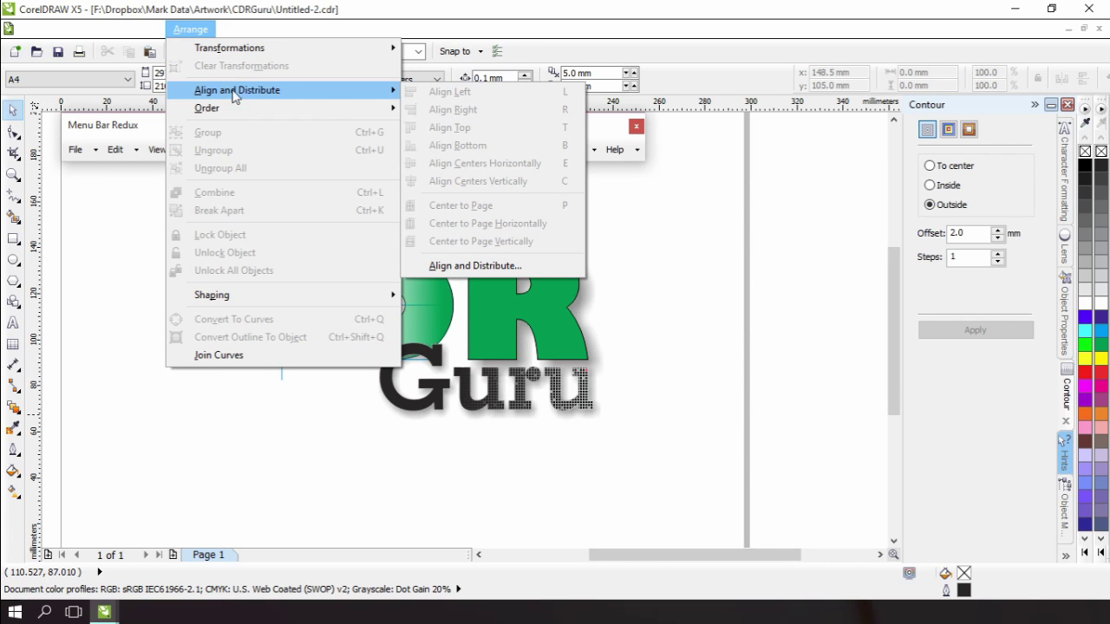
click(462, 266)
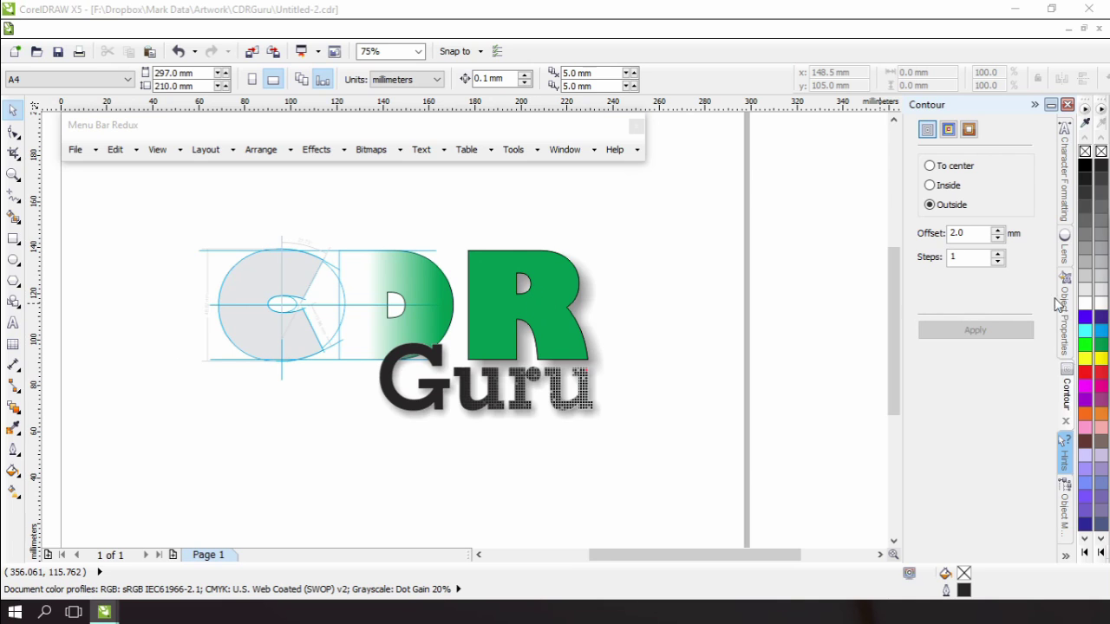
drag(649, 263, 596, 200)
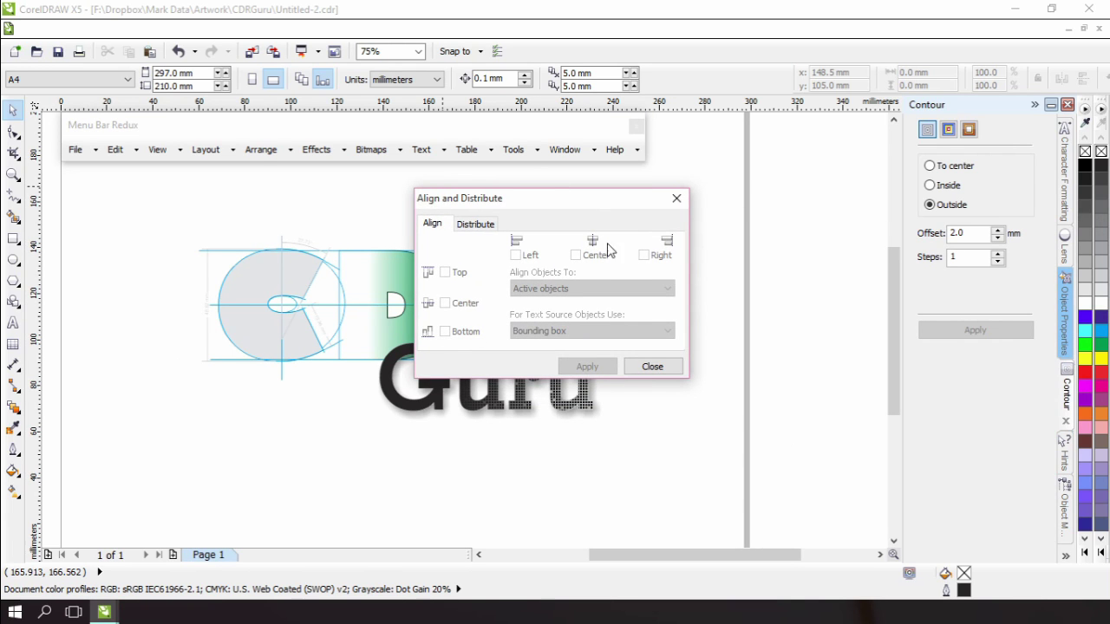
click(677, 201)
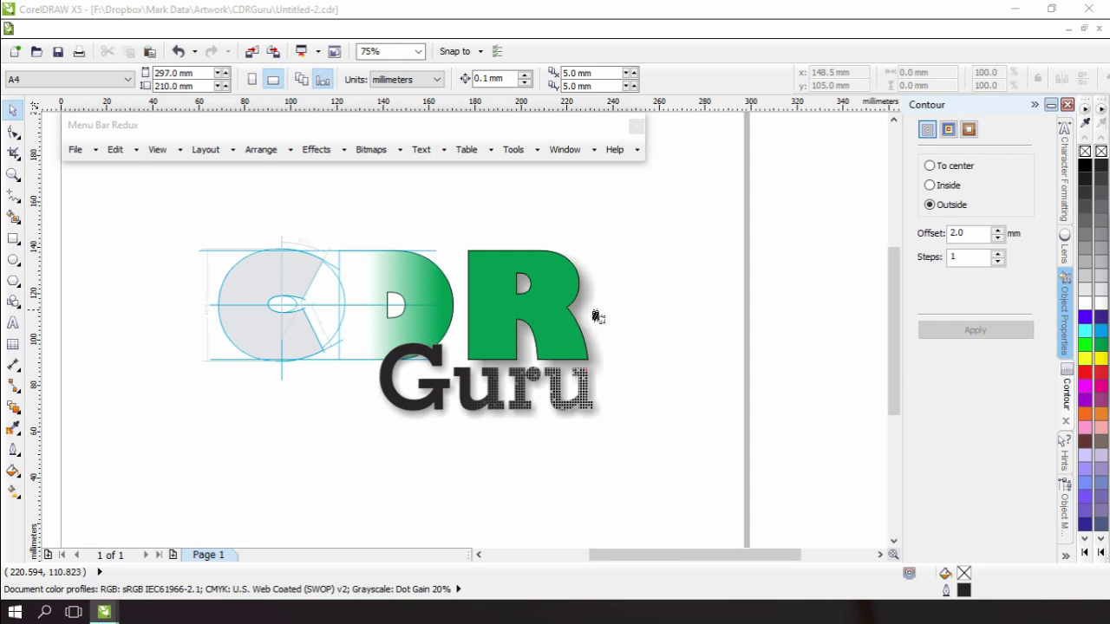
Call up the Align and Distribute dialog directly once more, shift it slightly and close it.
key(ctrl+shift+a)
drag(688, 356, 680, 354)
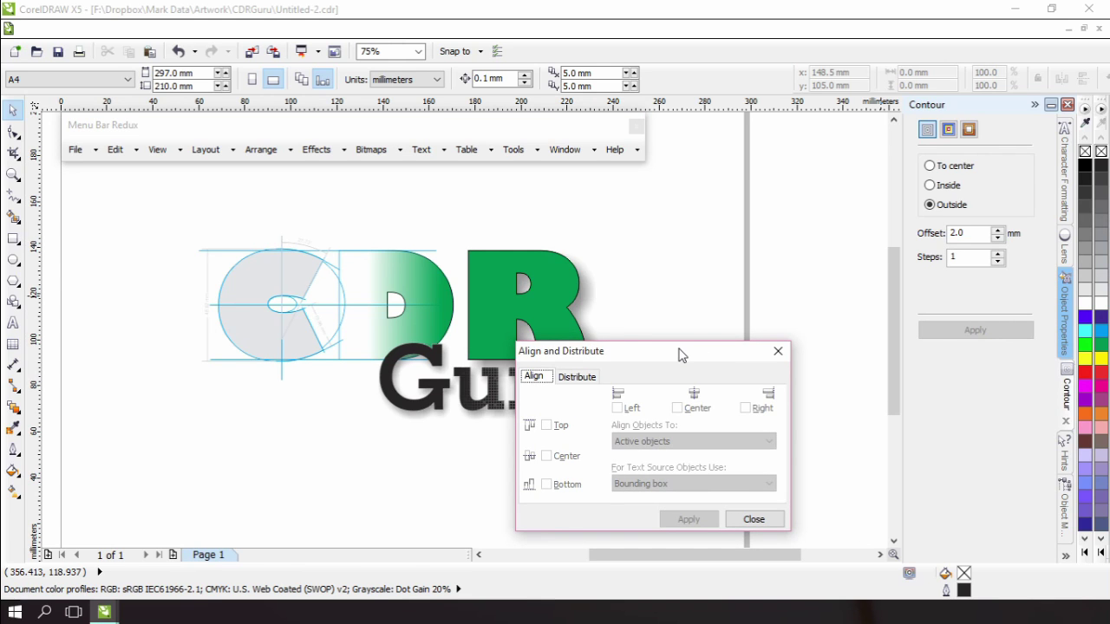
click(777, 352)
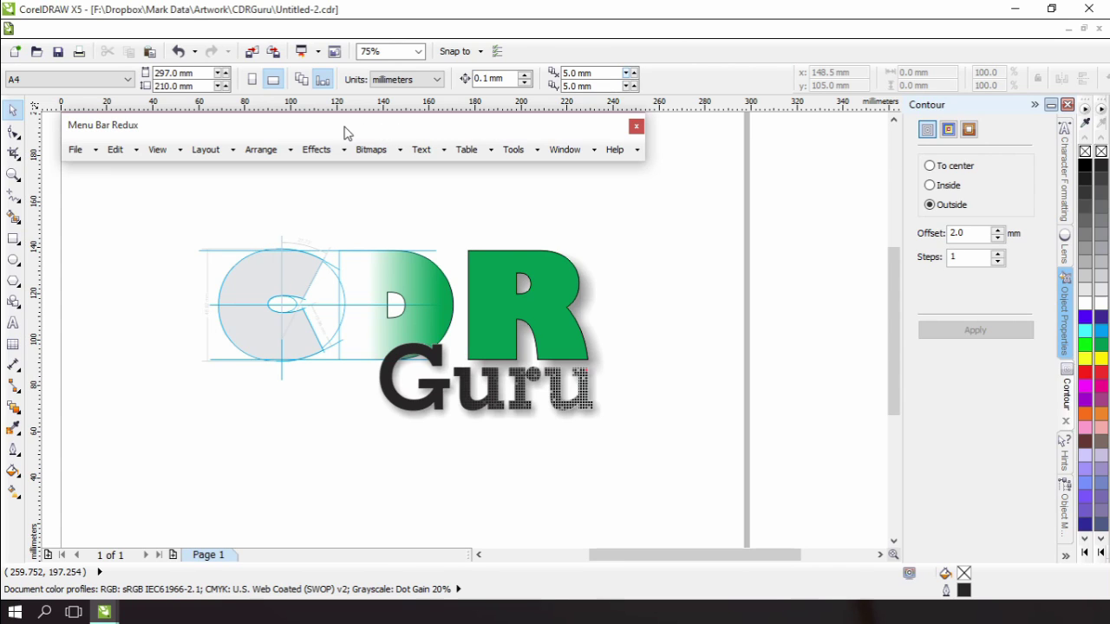
Unlock the toolbars and dock Menu Bar Redux above the standard toolbar, beside the original menu bar.
right_click(693, 57)
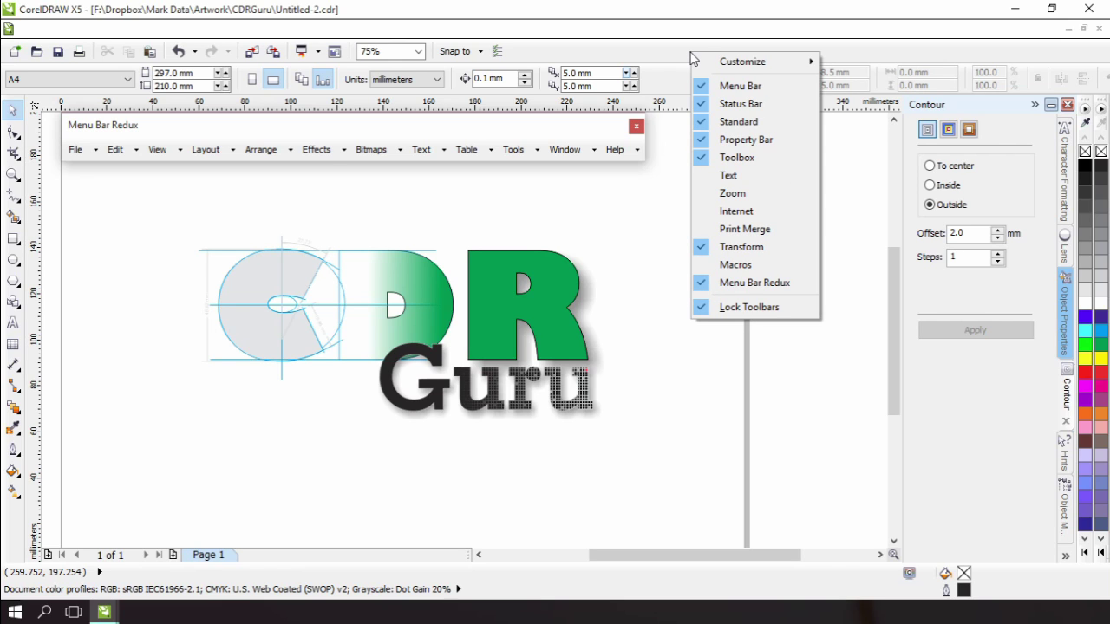
click(743, 310)
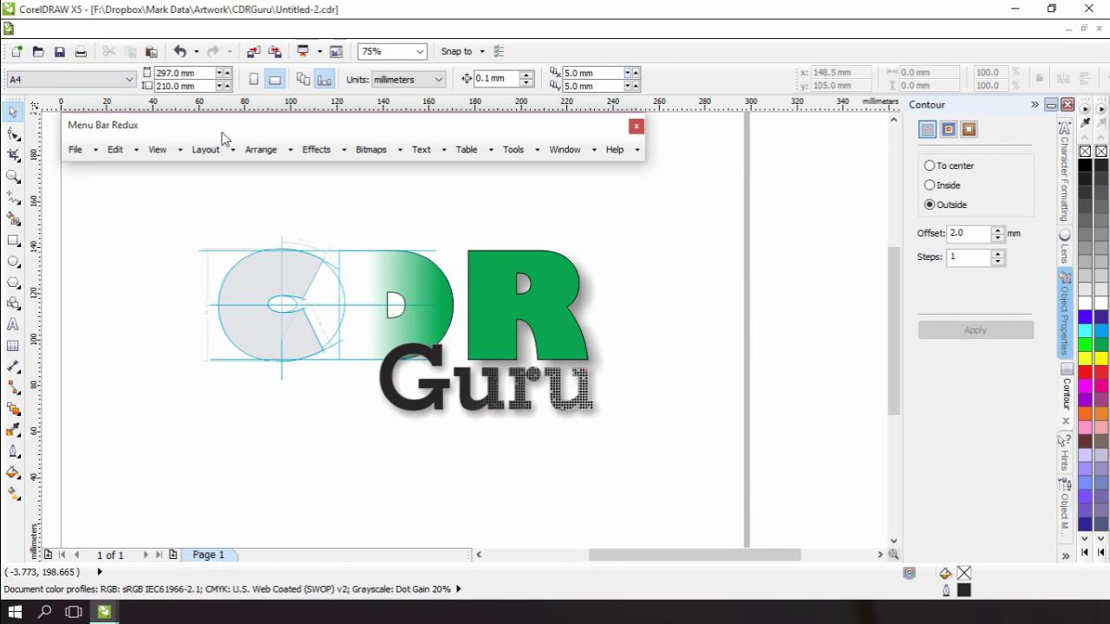
mouse_move(263, 128)
mouse_down()
mouse_move(263, 145)
mouse_move(199, 22)
mouse_up()
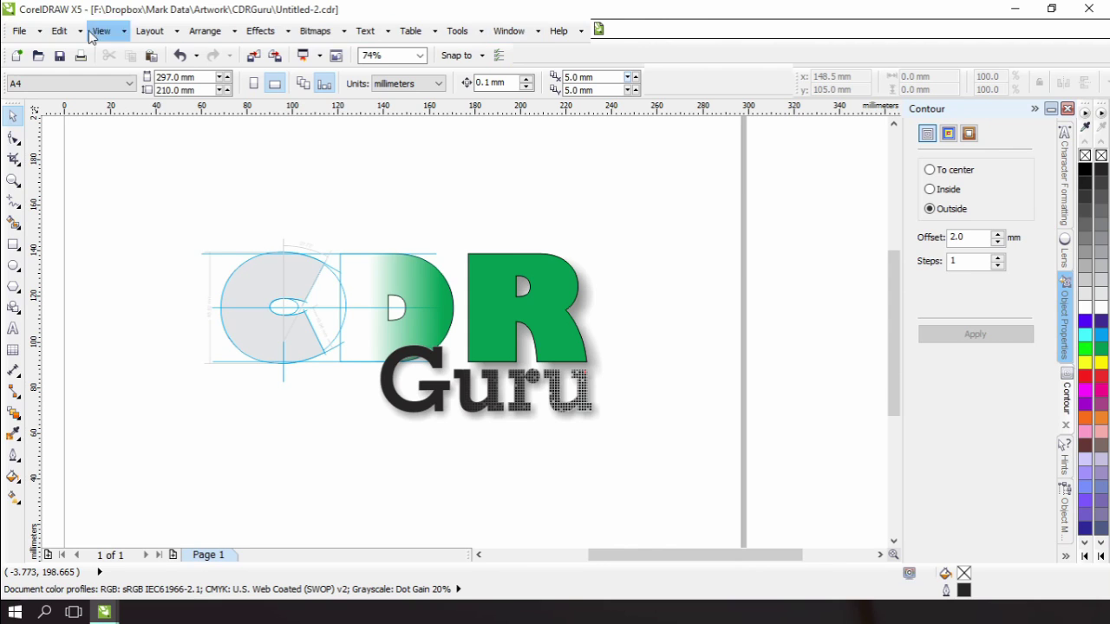
Check the Table, Arrange and Help menus on the docked Menu Bar Redux and the original menu bar beside it.
click(410, 30)
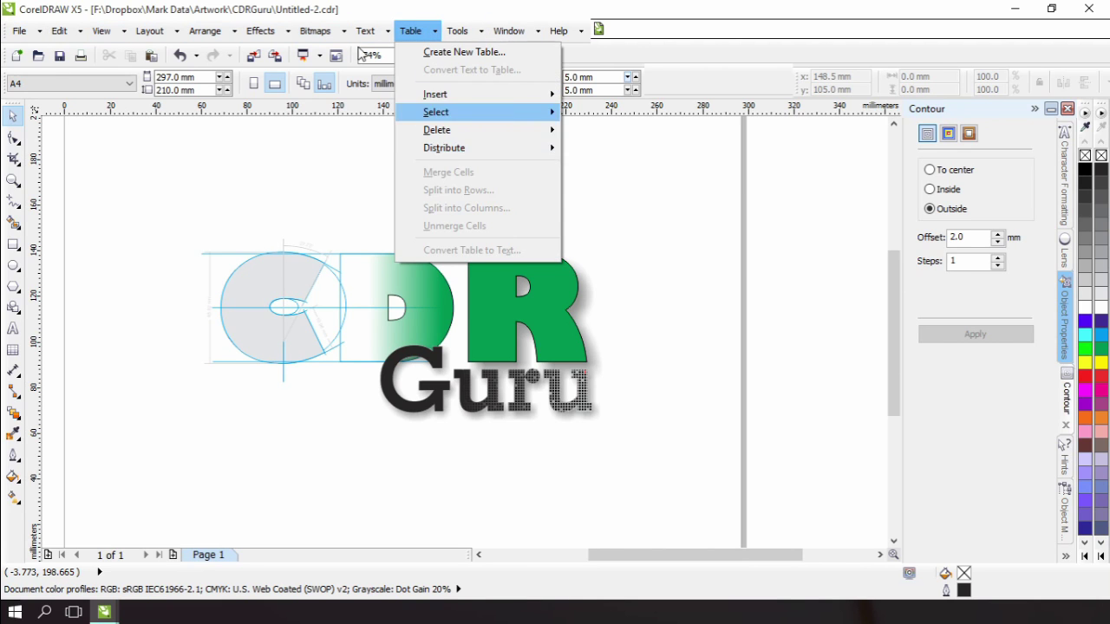
mouse_move(212, 35)
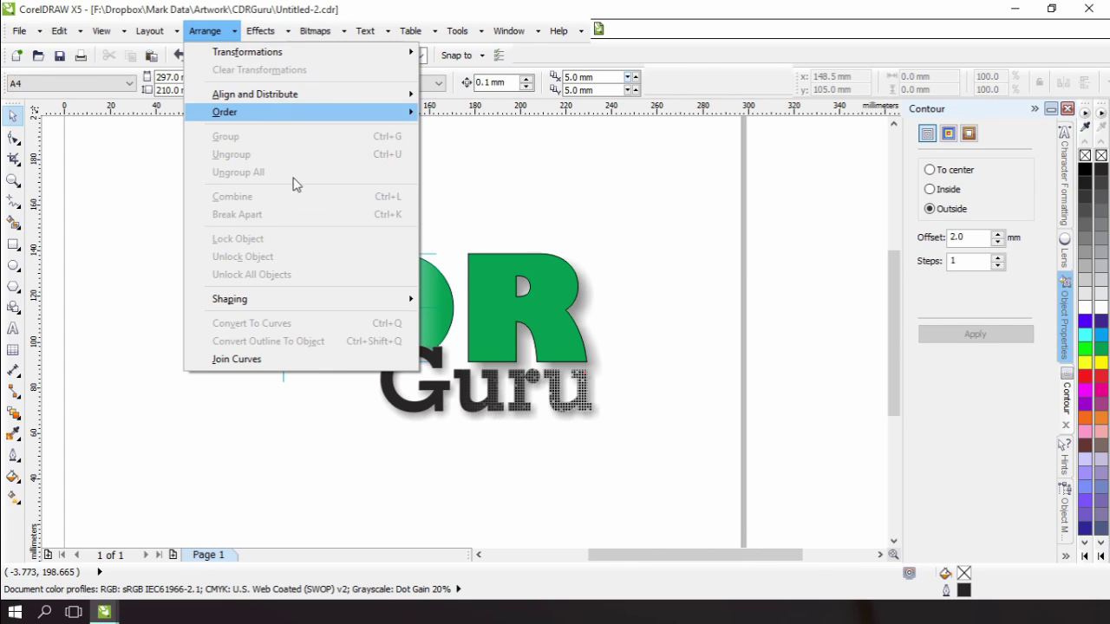
mouse_move(559, 30)
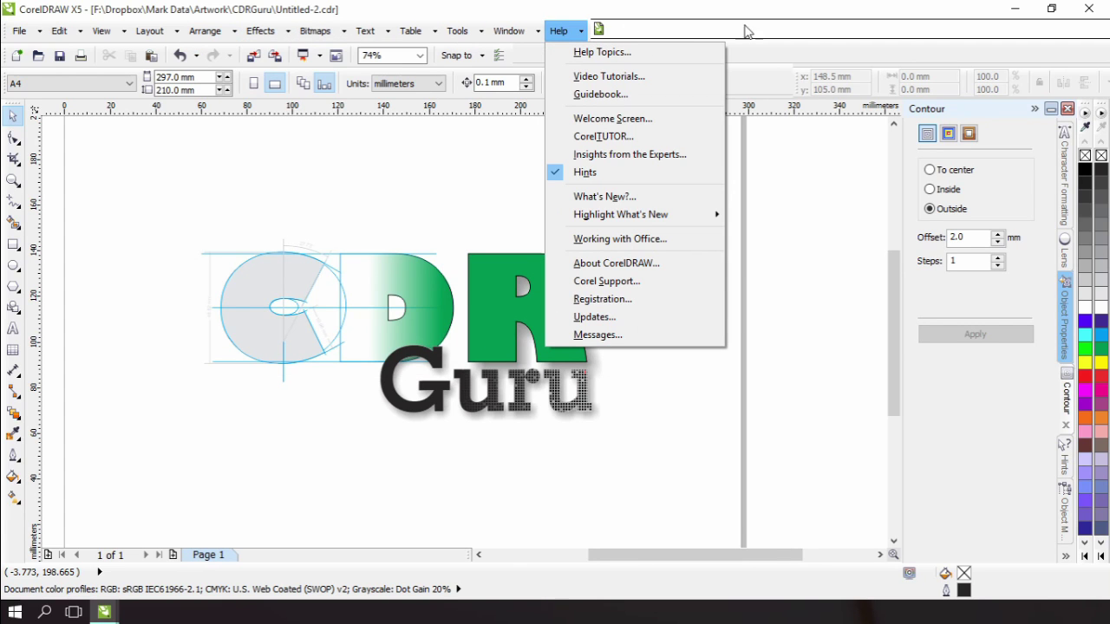
click(825, 34)
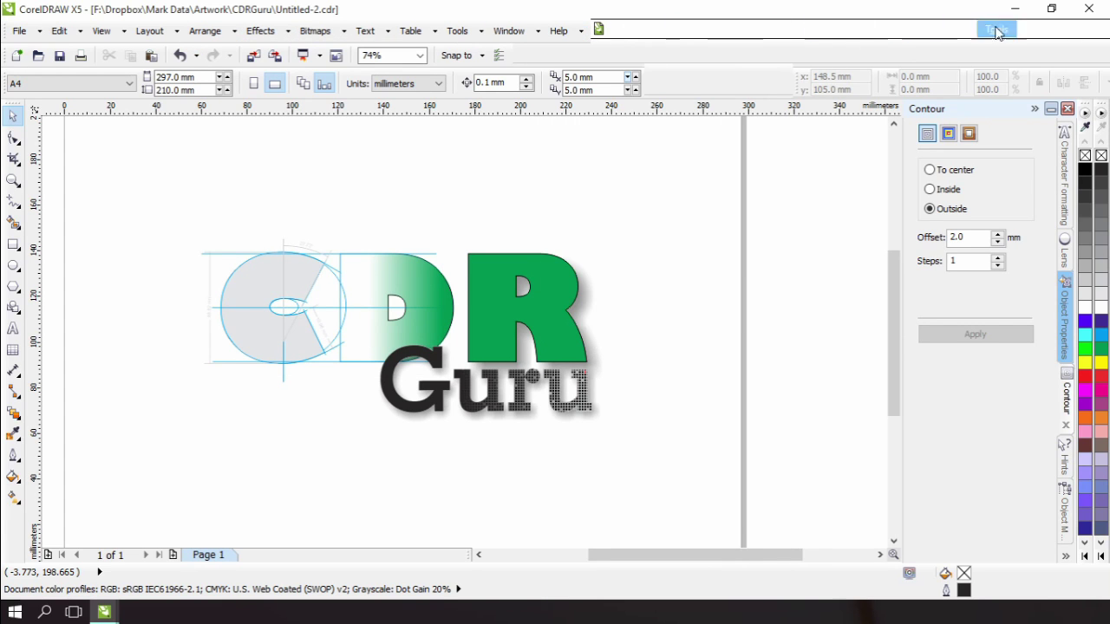